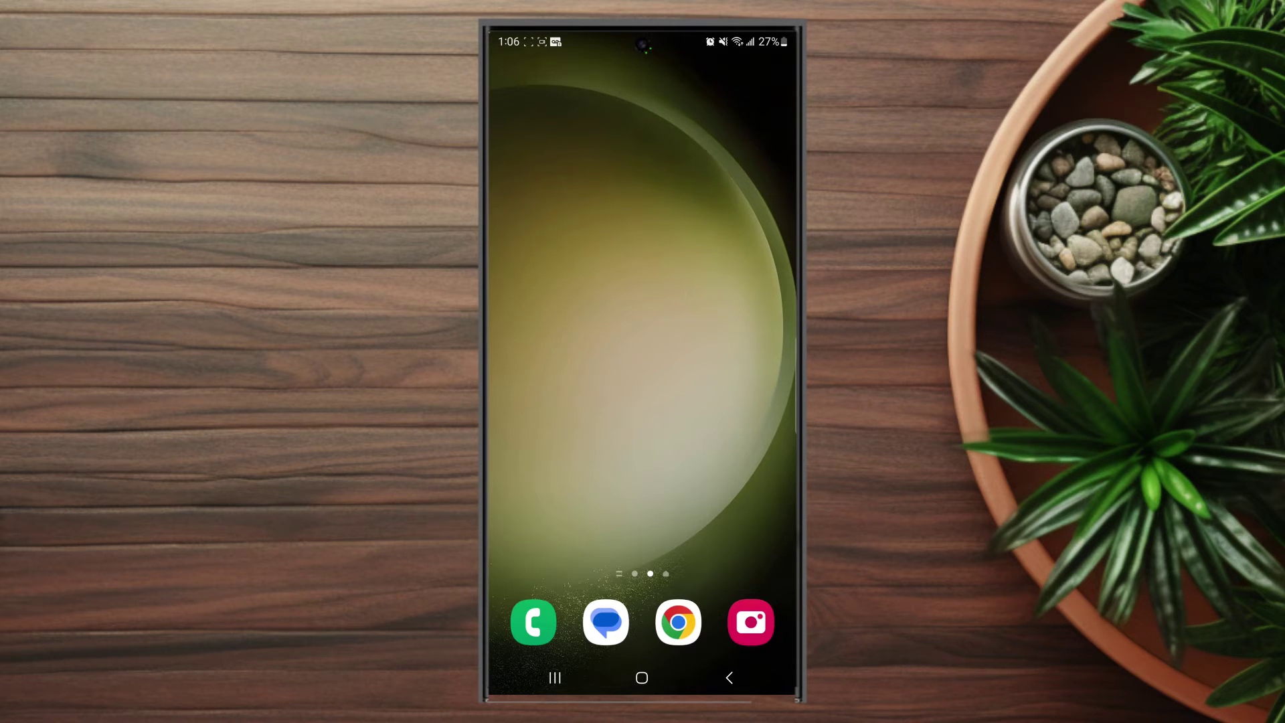
Launch Chrome from the dock and bring up its three-dot options menu.
click(679, 624)
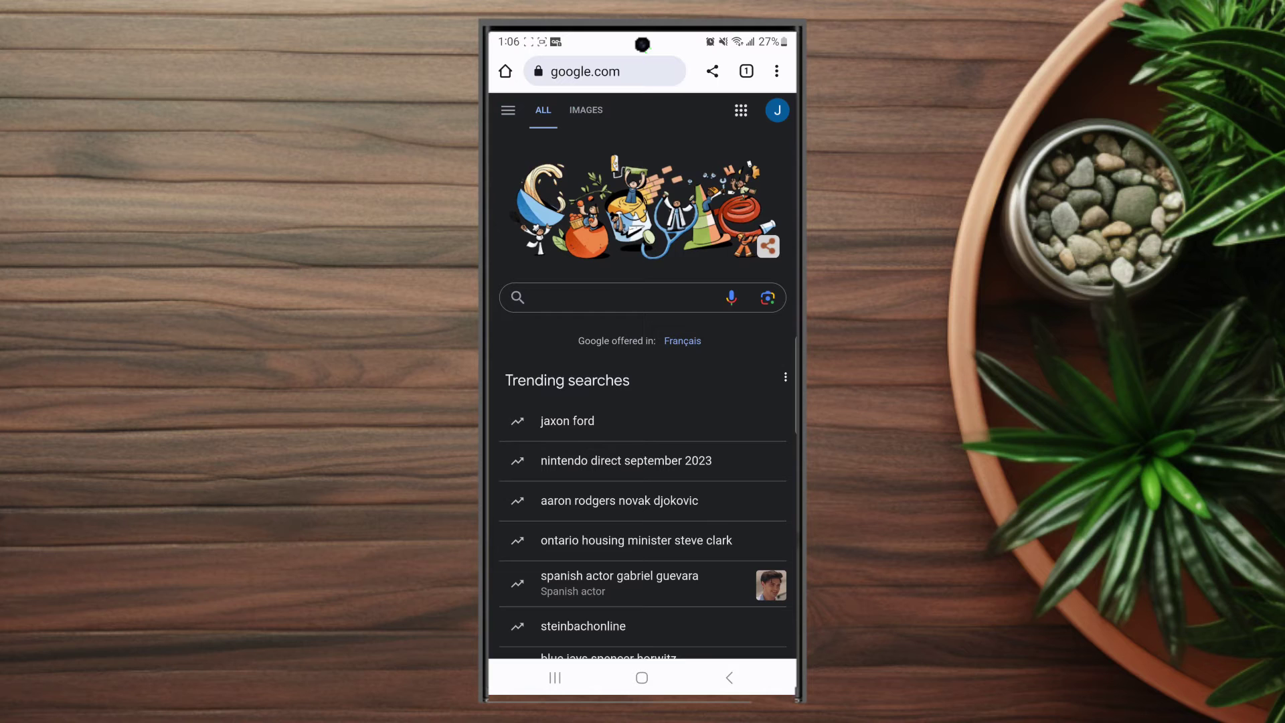
click(776, 72)
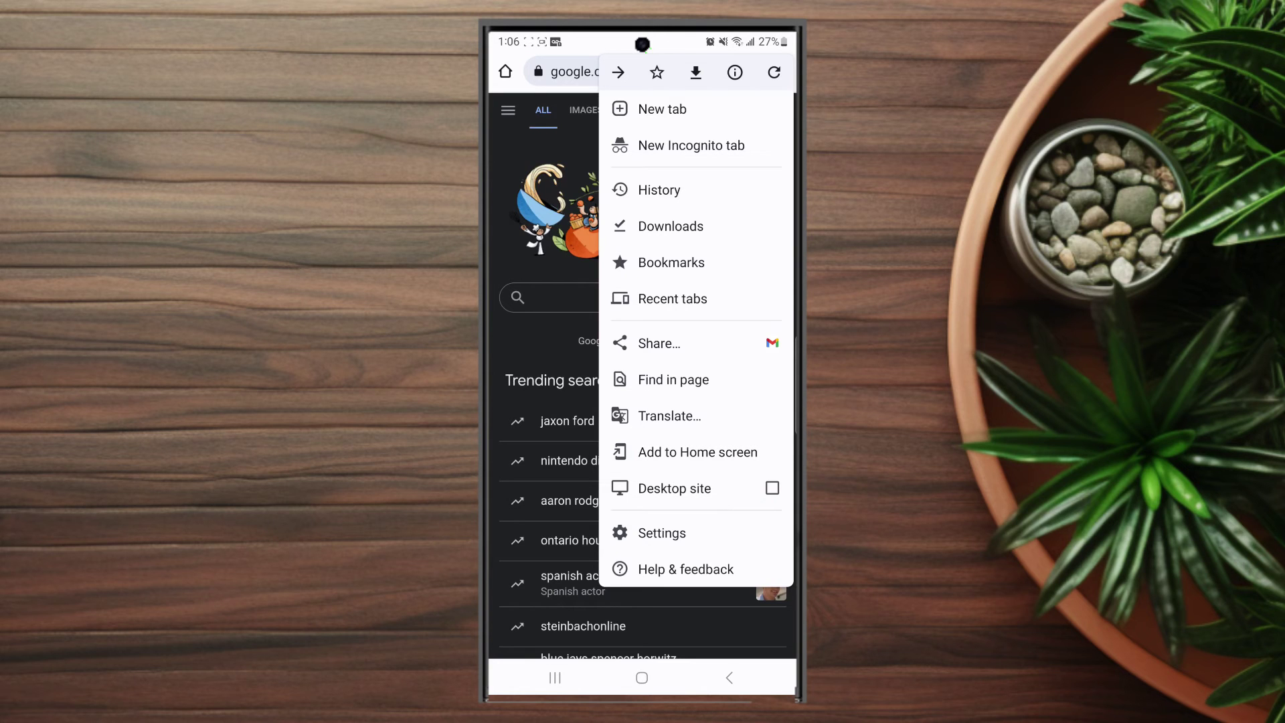
Go to Chrome Settings and scroll down until the Theme entry appears.
click(662, 533)
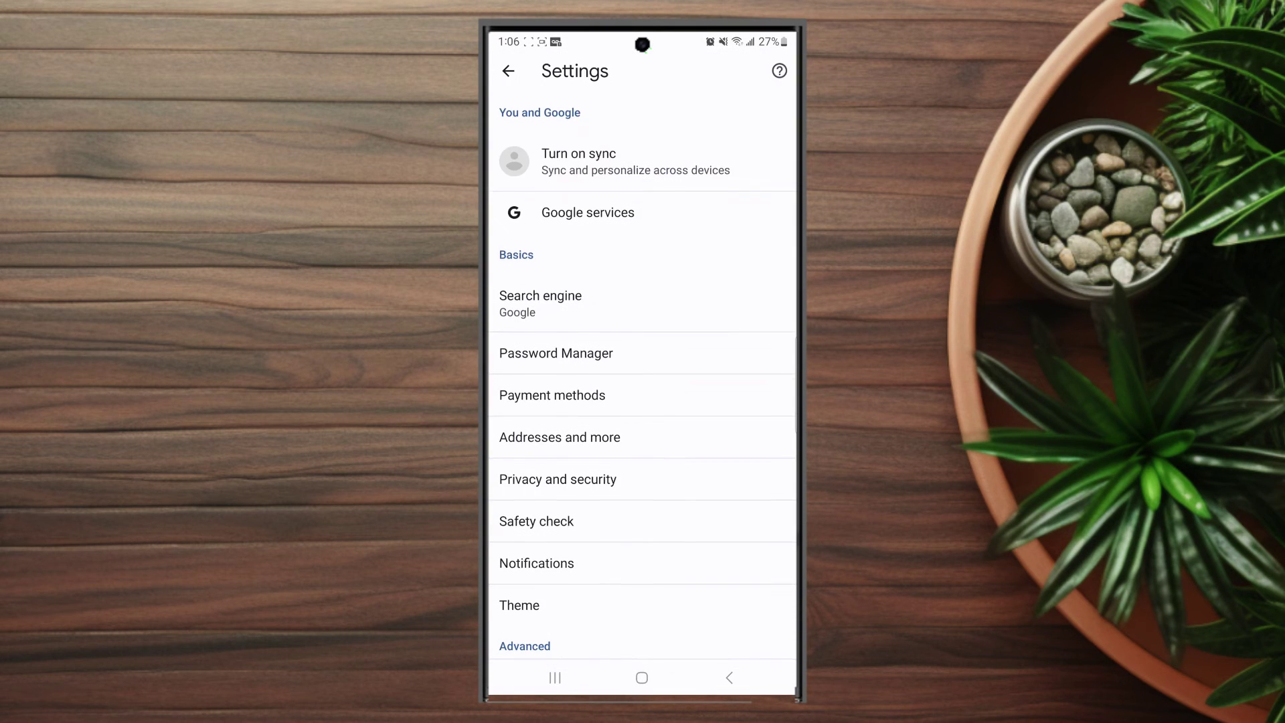
drag(780, 442, 780, 371)
drag(780, 463, 781, 297)
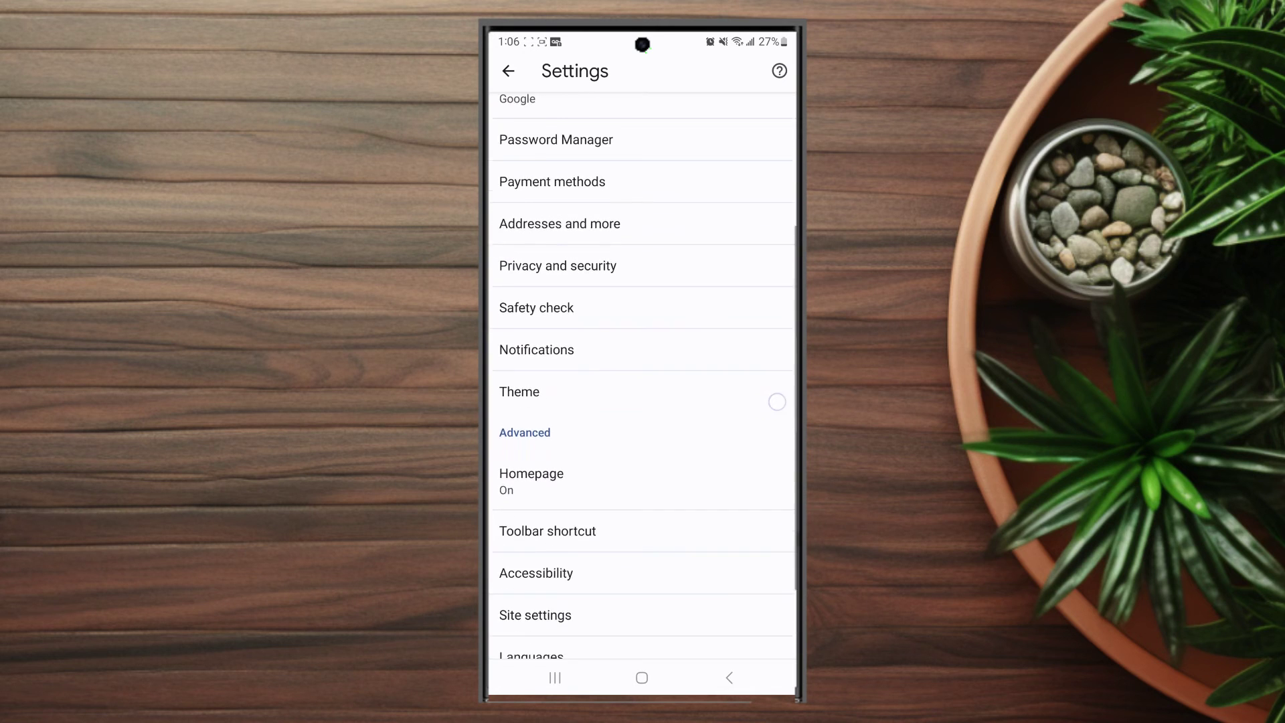
mouse_move(777, 443)
mouse_down()
mouse_move(778, 376)
mouse_move(754, 492)
mouse_up()
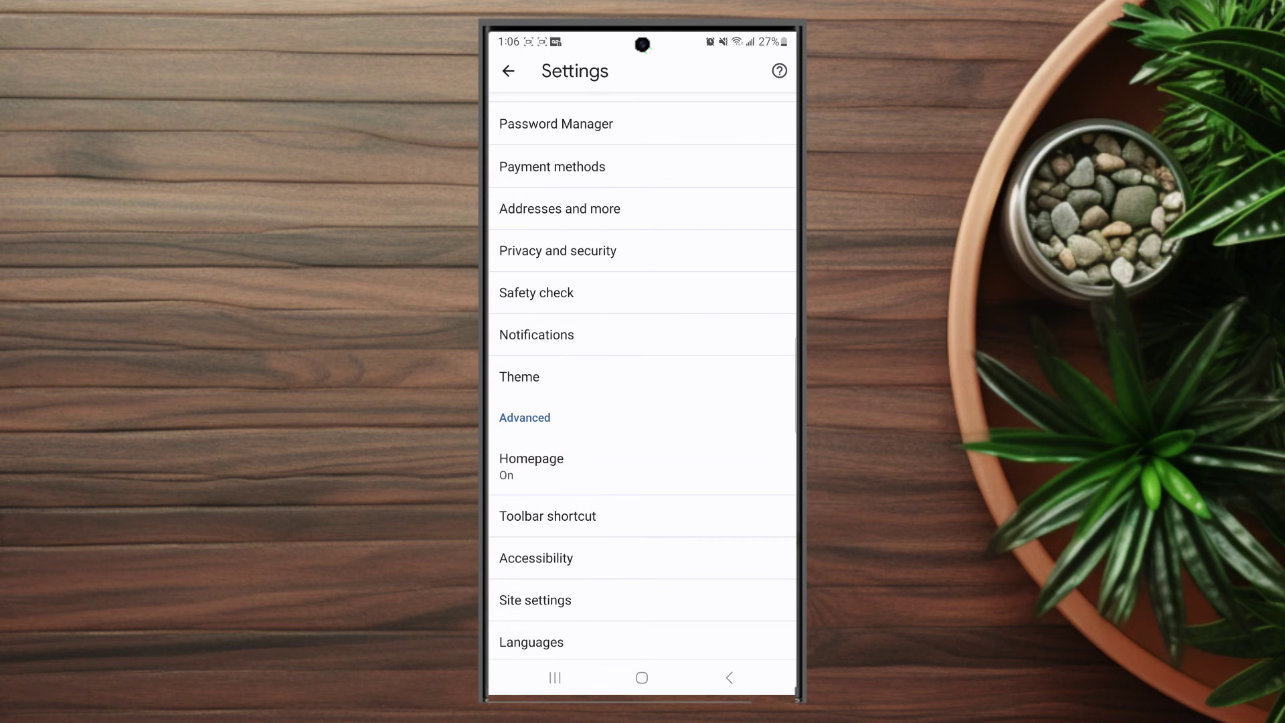
On the Theme page, try the Dark theme, then return to Light.
click(647, 380)
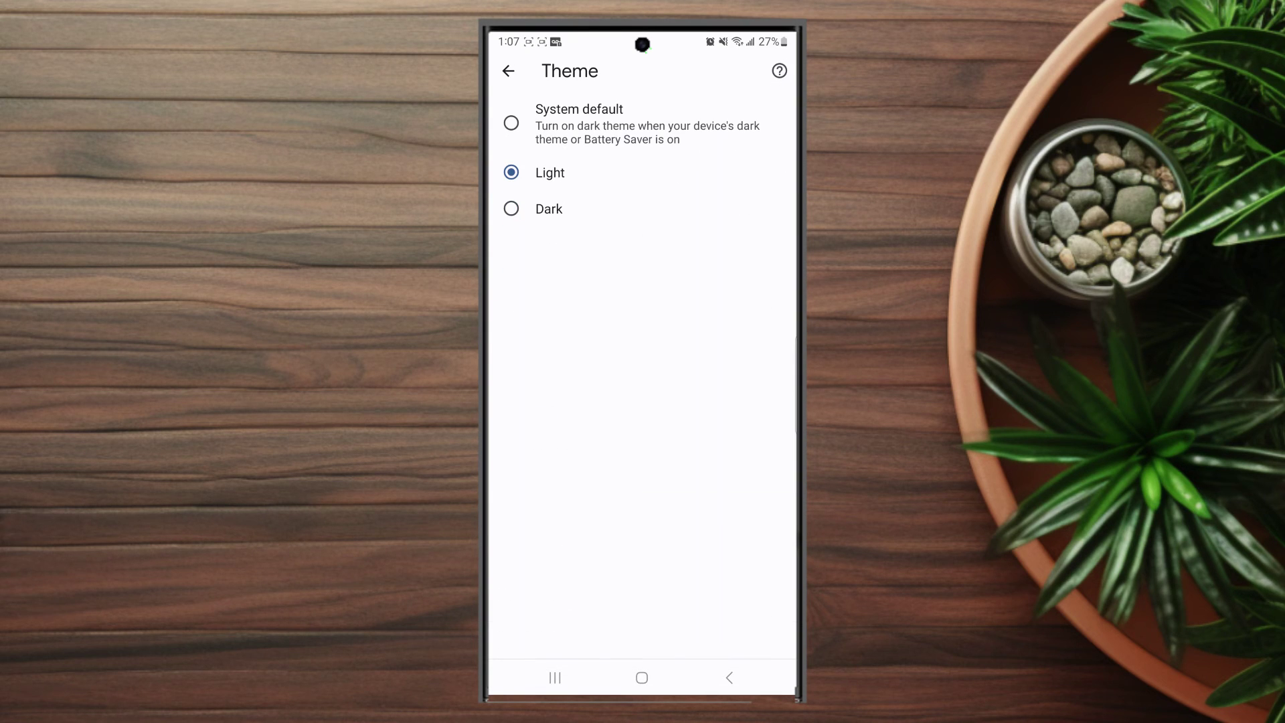
click(551, 209)
click(550, 173)
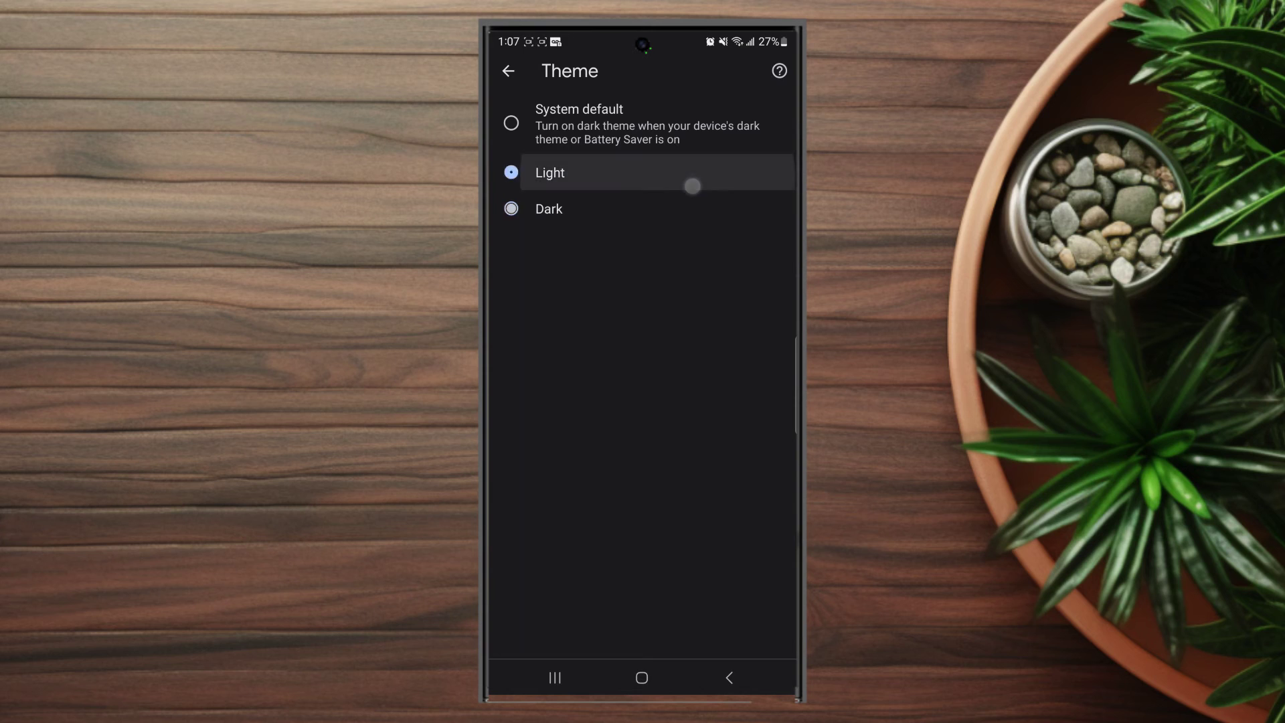